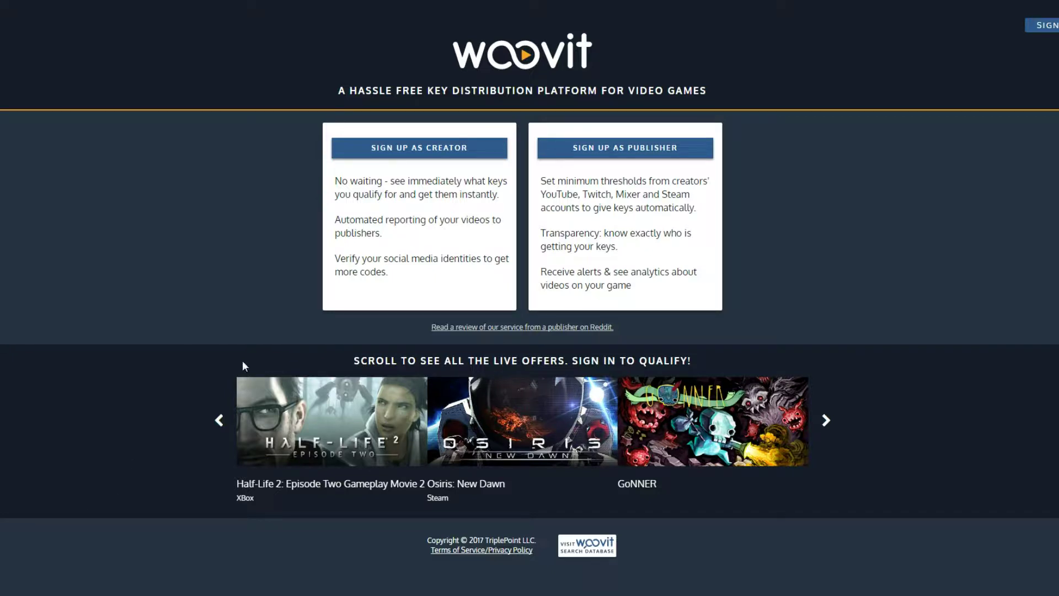
Step: Sign up as a publisher and reach the empty Woovit campaigns dashboard
click(620, 149)
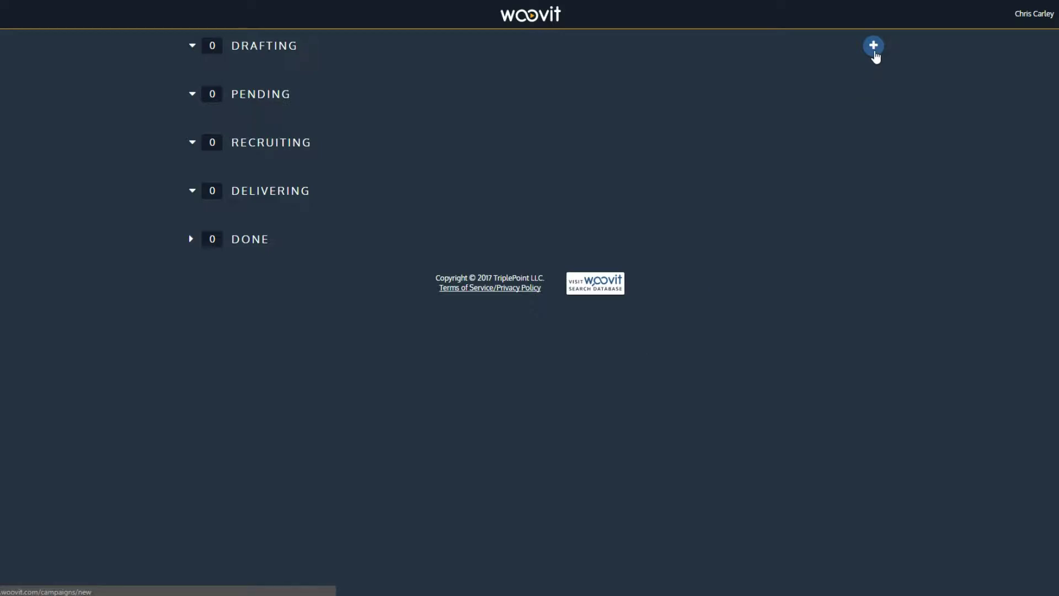
Step: Create a new campaign draft auto-filled from The Long Journey Home's Steam data
click(874, 47)
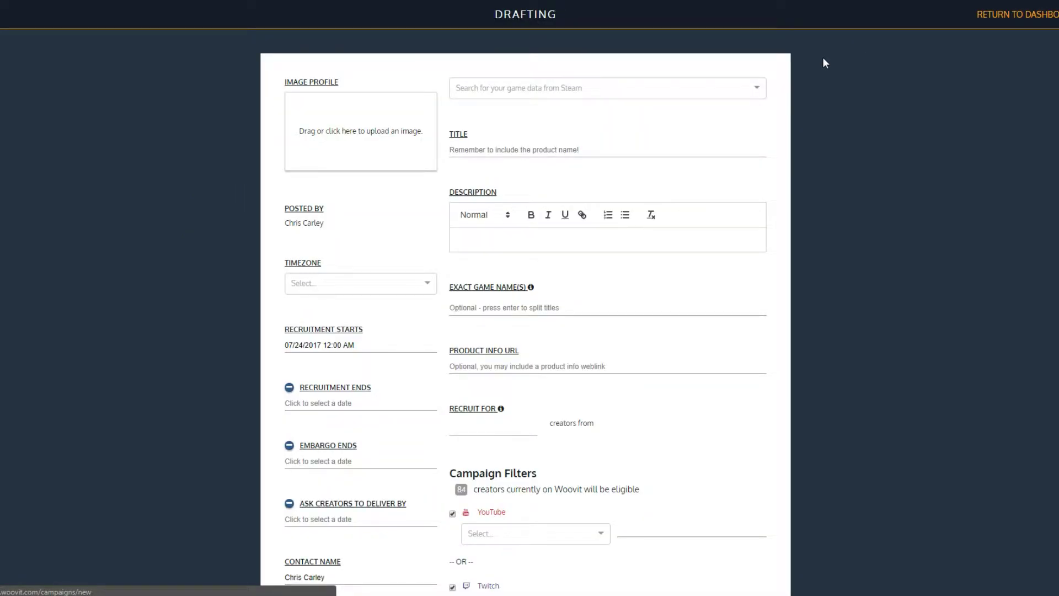
click(703, 88)
text(the)
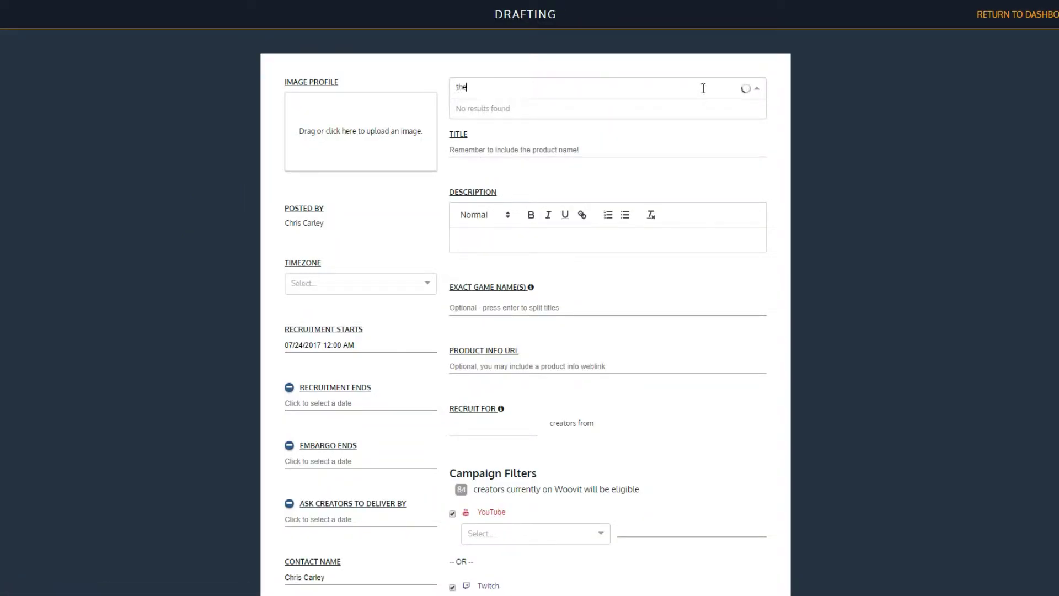
text( long journey home)
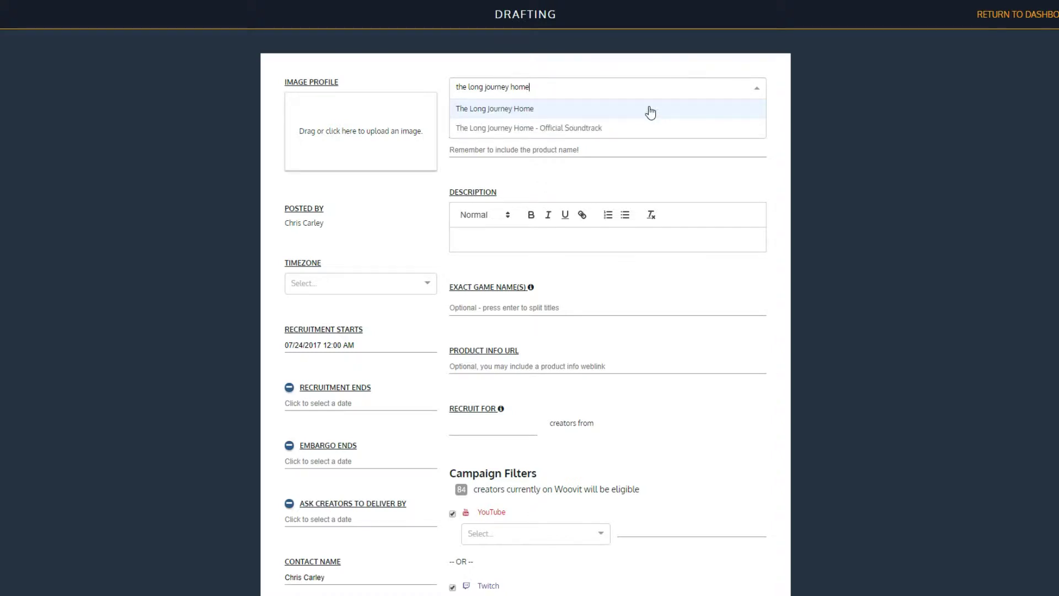
click(651, 112)
click(844, 153)
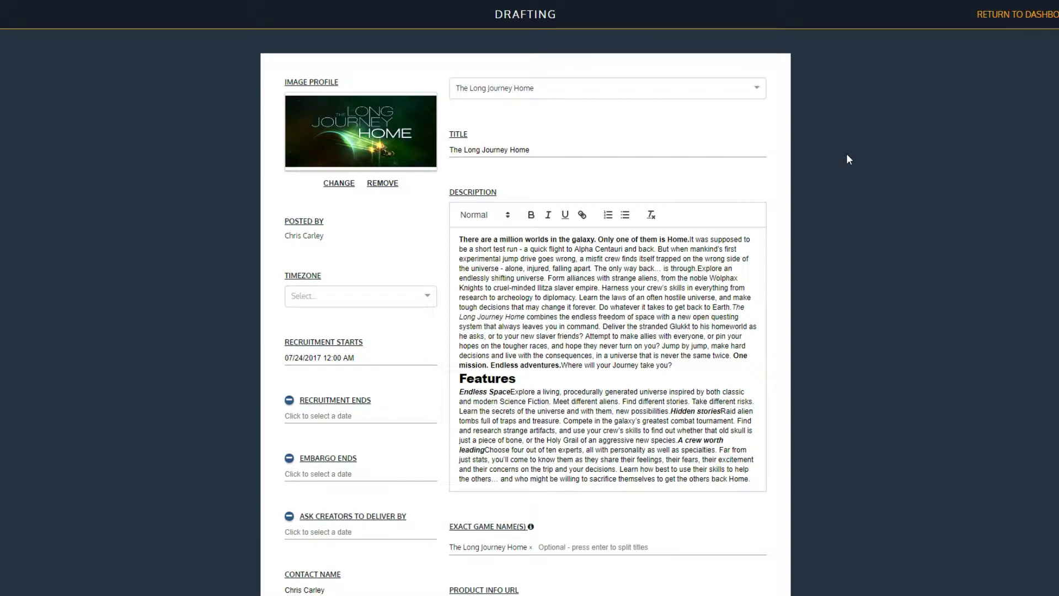
scroll(849, 160, down, 1)
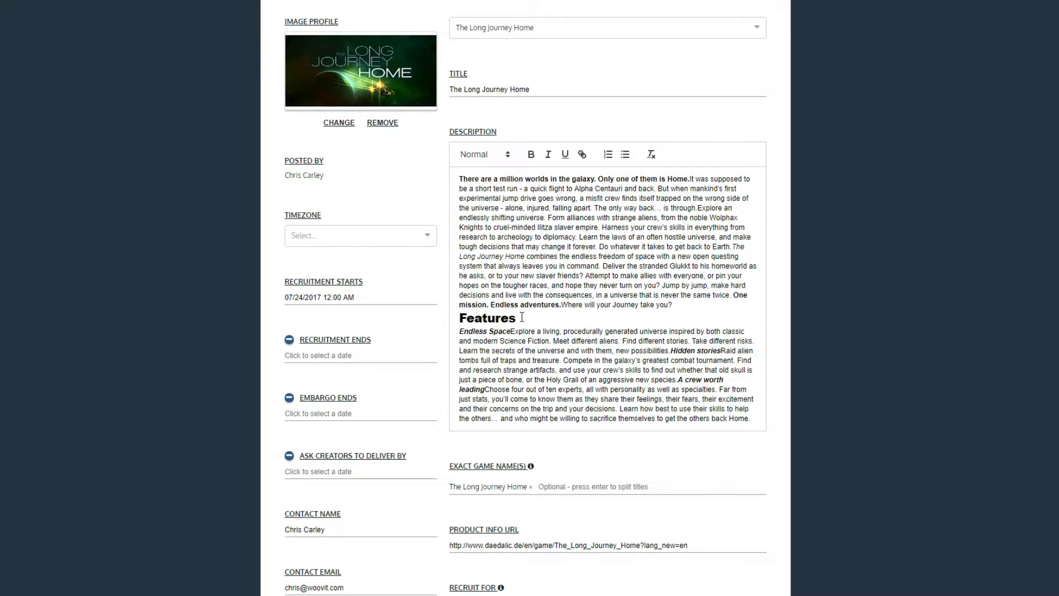
Step: Set the campaign timezone to Los Angeles (Pacific)
click(421, 237)
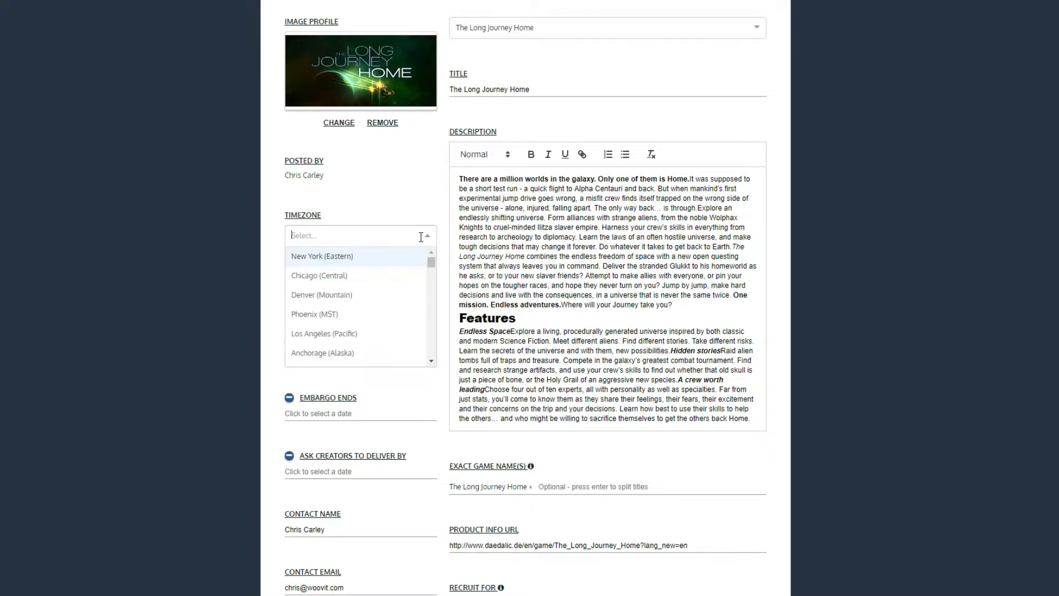
click(371, 334)
click(286, 257)
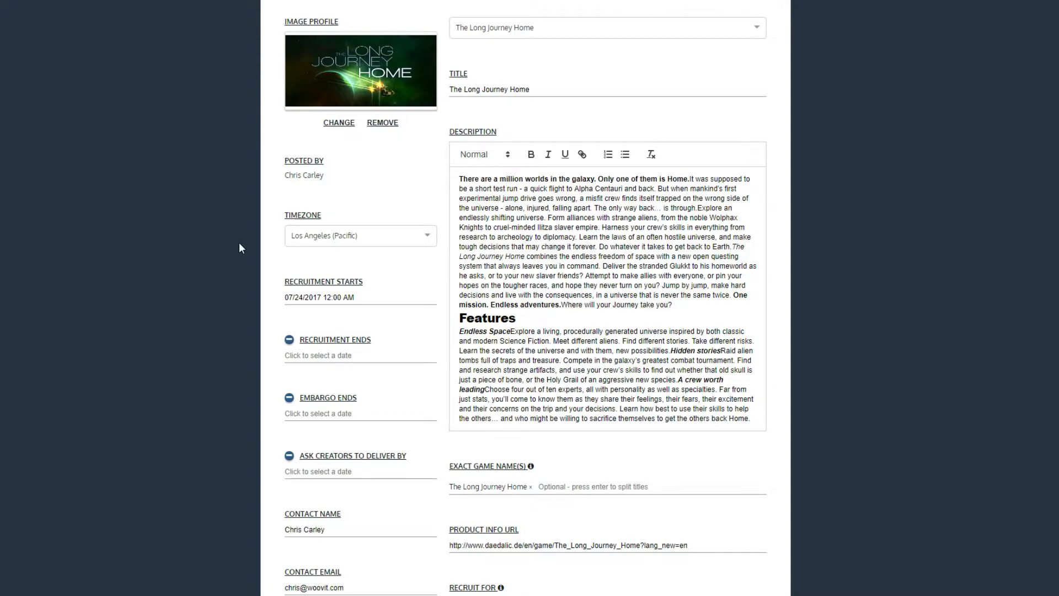
Step: Enable email alerts for new videos and under 5 codes left, leaving the daily digest off
scroll(239, 247, down, 1)
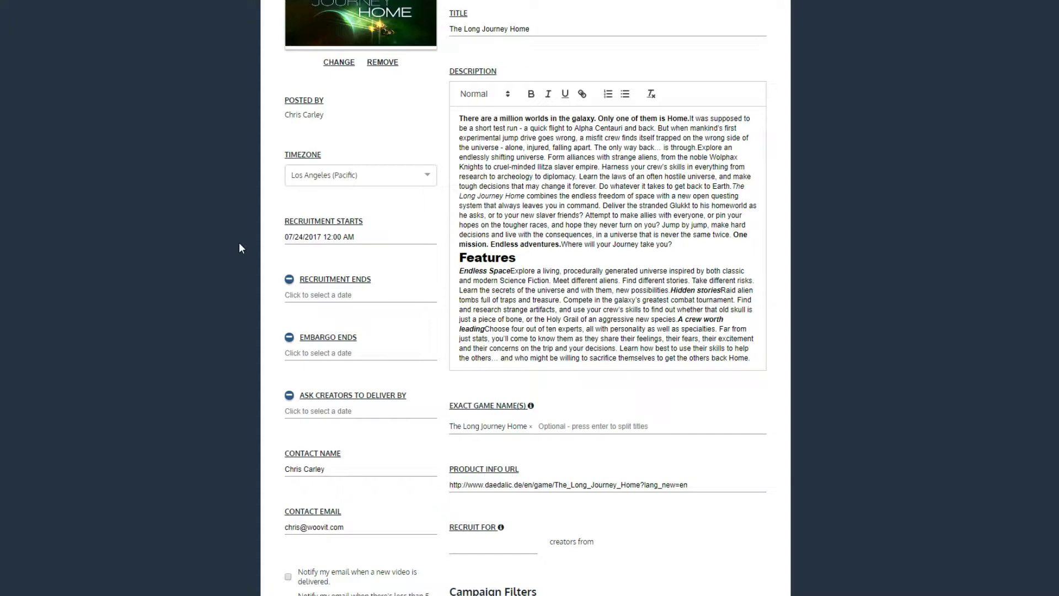
scroll(239, 244, down, 2)
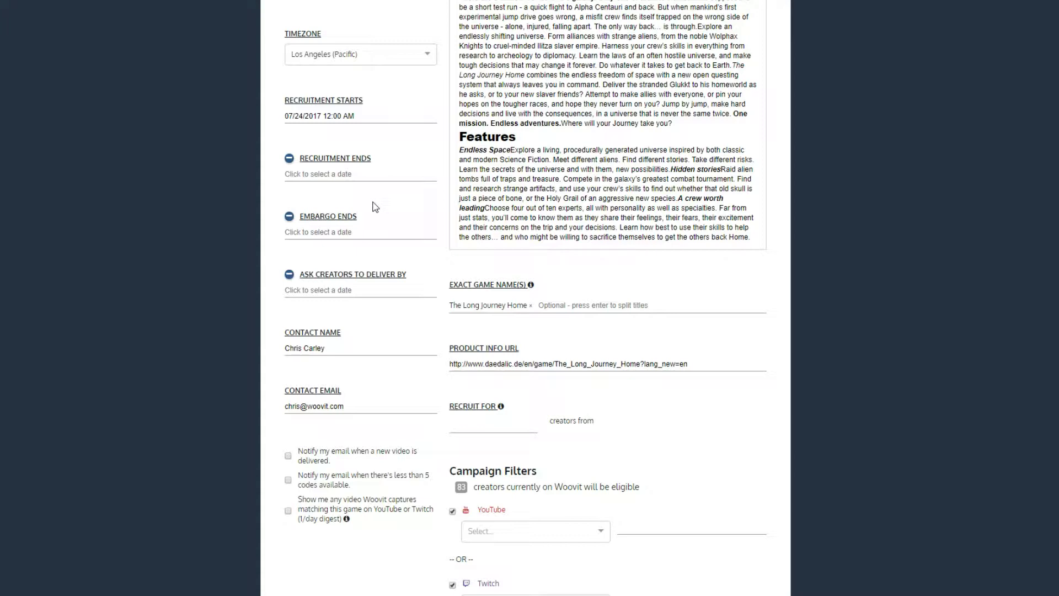
scroll(373, 208, down, 2)
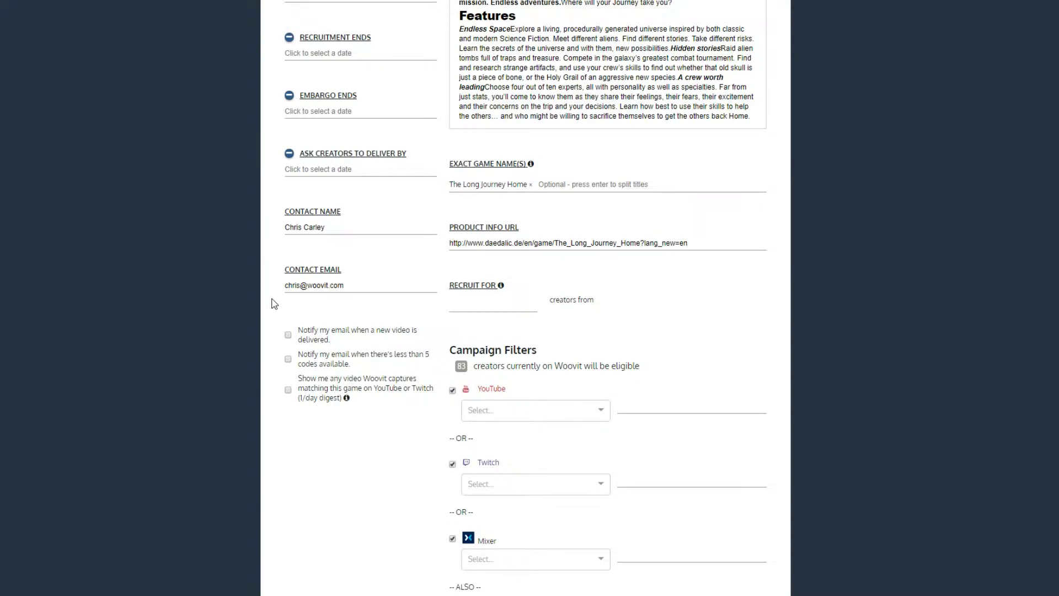
click(288, 335)
click(288, 359)
click(288, 390)
click(289, 391)
Step: Enter 50 in Recruit For so the campaign targets 50 creators
scroll(243, 331, down, 2)
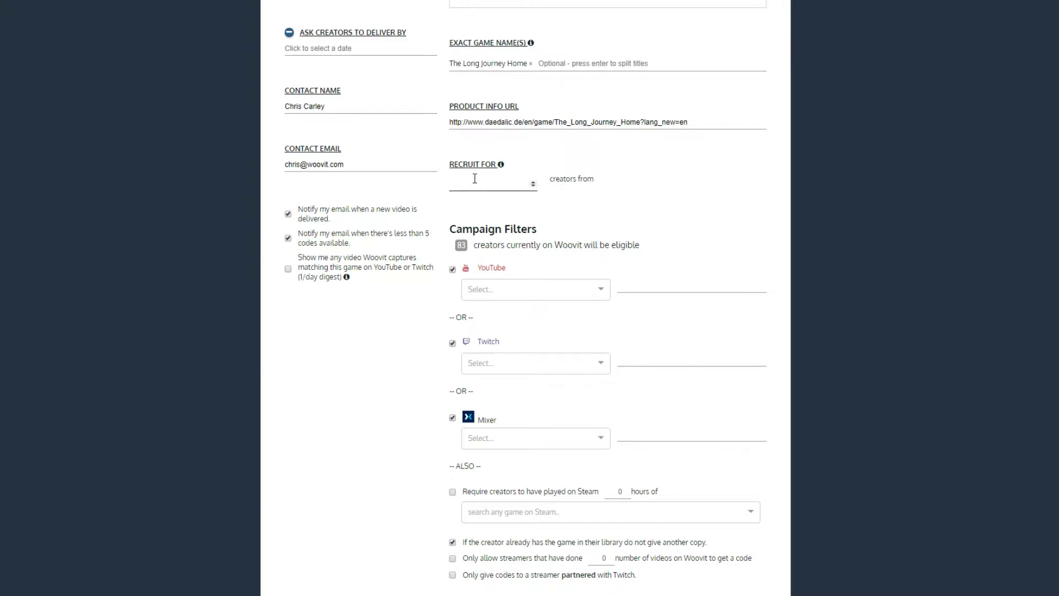
text(50)
click(642, 198)
scroll(642, 197, down, 1)
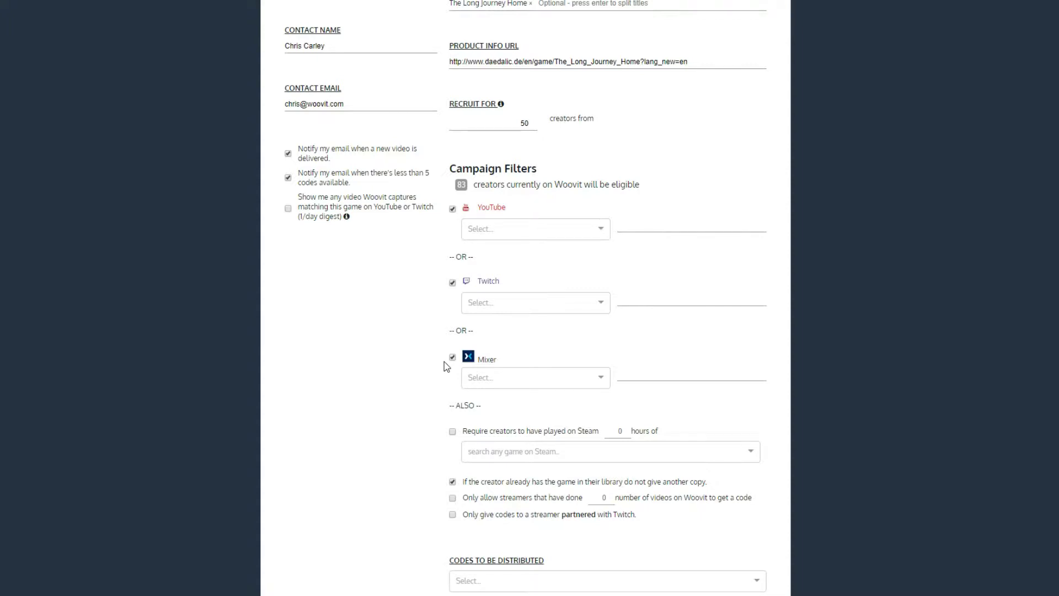
Step: Filter YouTube creators by subscribers and Twitch and Mixer creators by followers
click(598, 230)
click(589, 251)
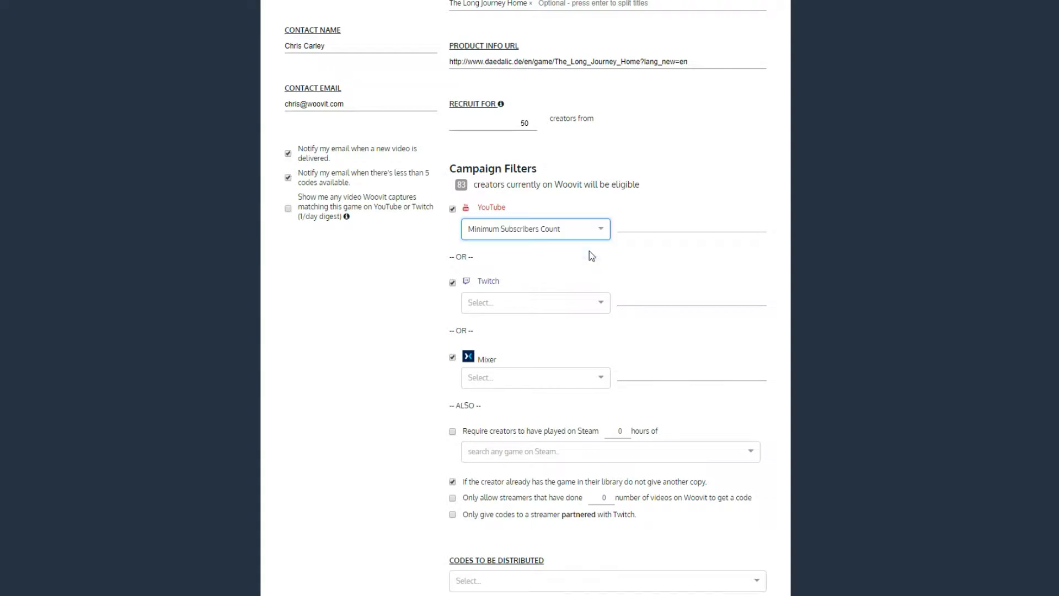
click(596, 301)
click(569, 342)
click(565, 377)
click(557, 400)
Step: Set the YouTube, Twitch and Mixer minimums to 100 each
click(664, 224)
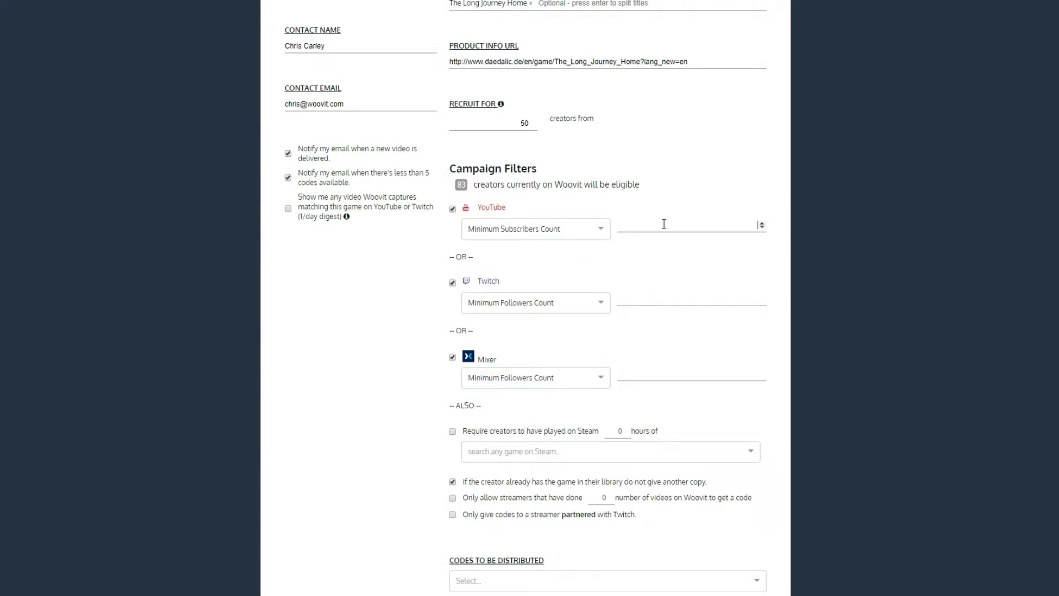
text(100)
click(674, 295)
text(100)
click(692, 373)
text(100)
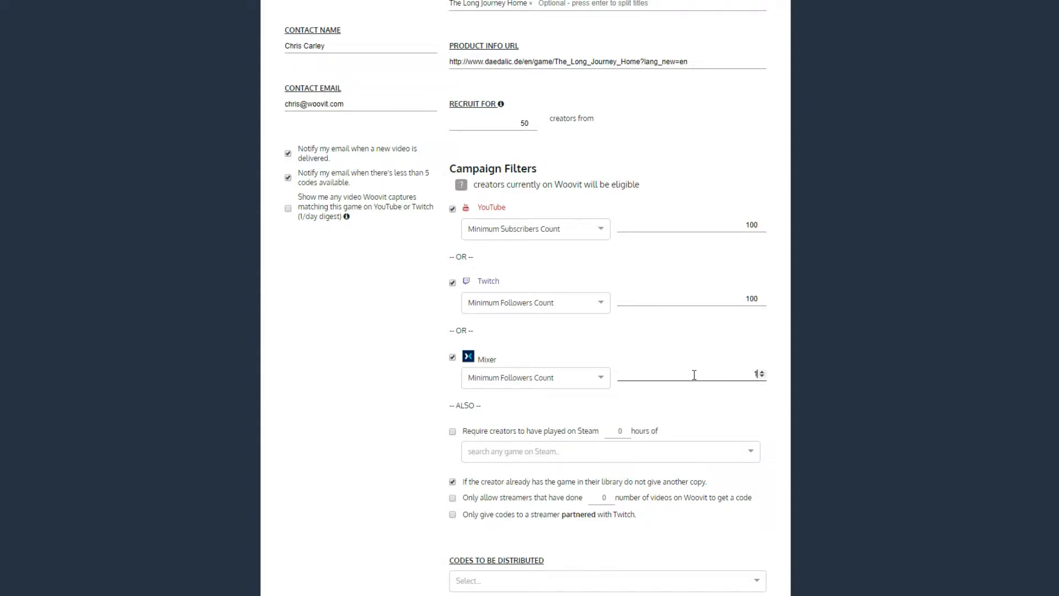
click(823, 385)
scroll(424, 345, down, 2)
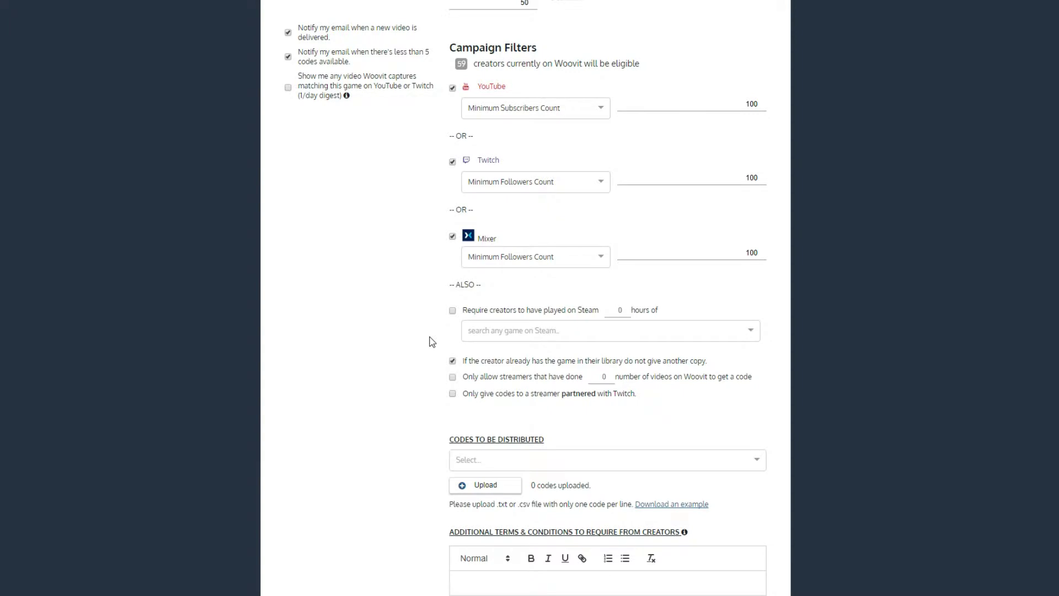
Step: Toggle the Mixer filter off and on and re-enter its 100-follower minimum
click(453, 237)
click(453, 237)
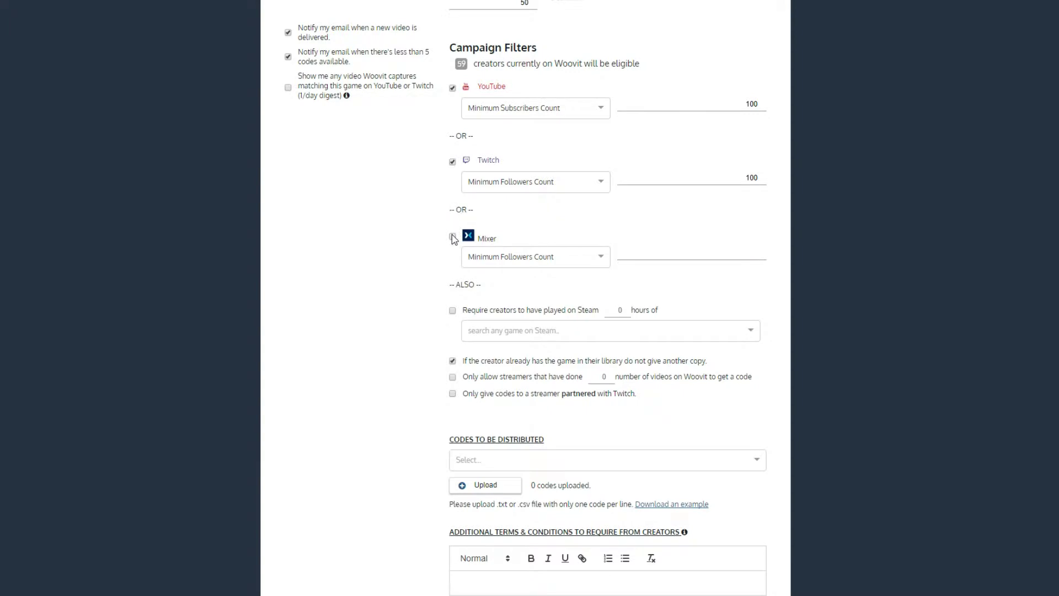
click(738, 250)
text(100)
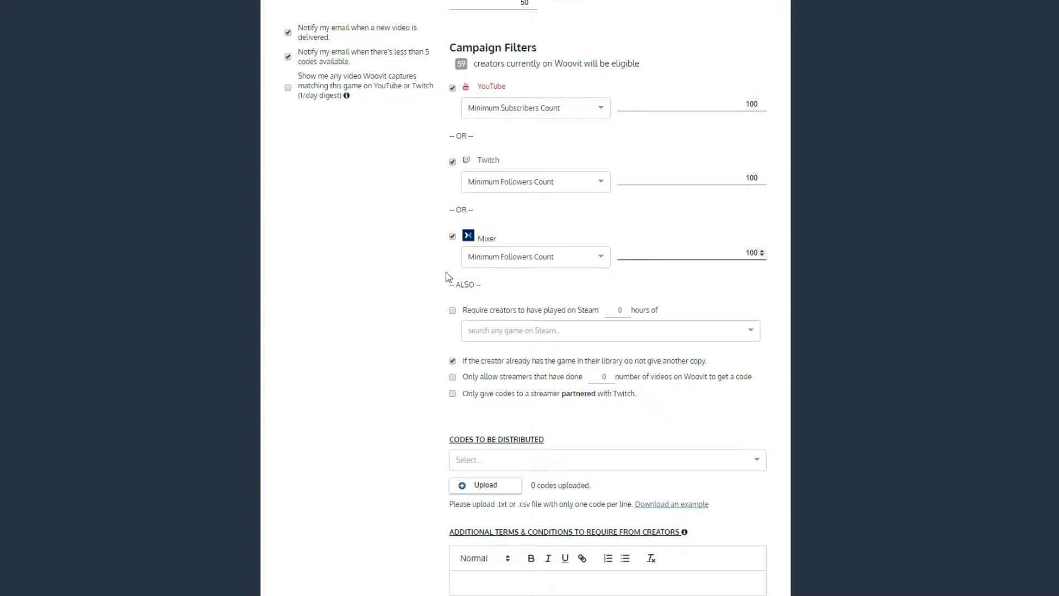
click(387, 285)
click(532, 183)
Step: Require Twitch creators to average at least 25 views per video
click(531, 202)
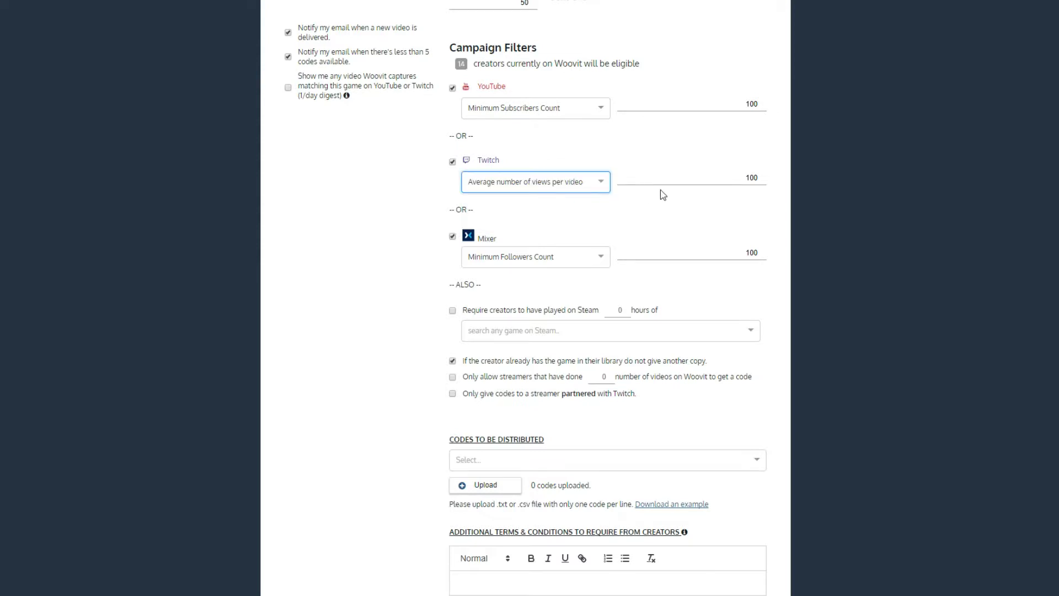
double_click(753, 177)
click(749, 178)
double_click(748, 178)
text(25)
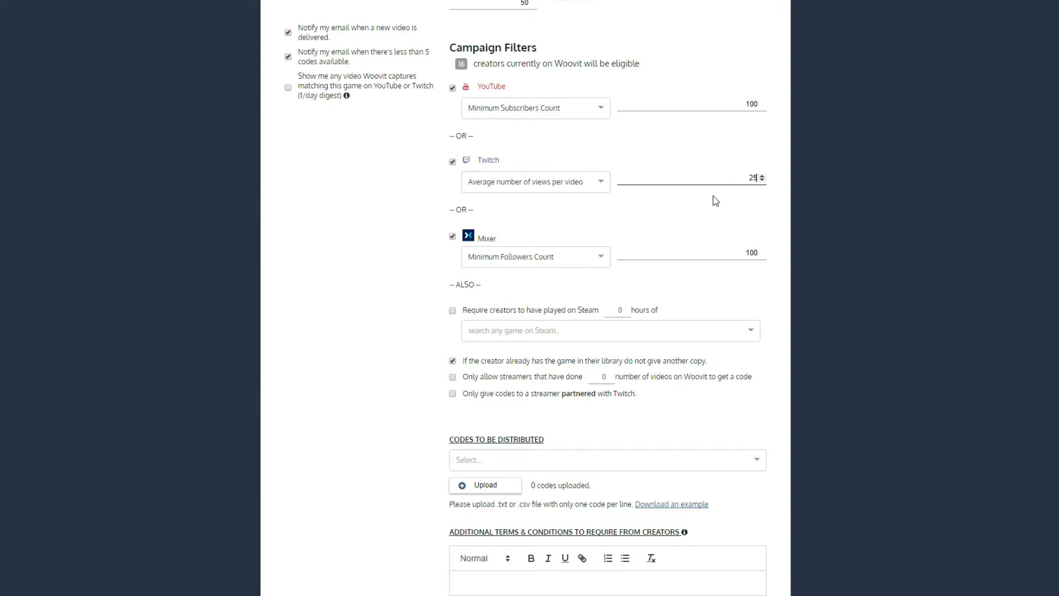
Step: Require Mixer creators to average at least 25 views per video
click(597, 257)
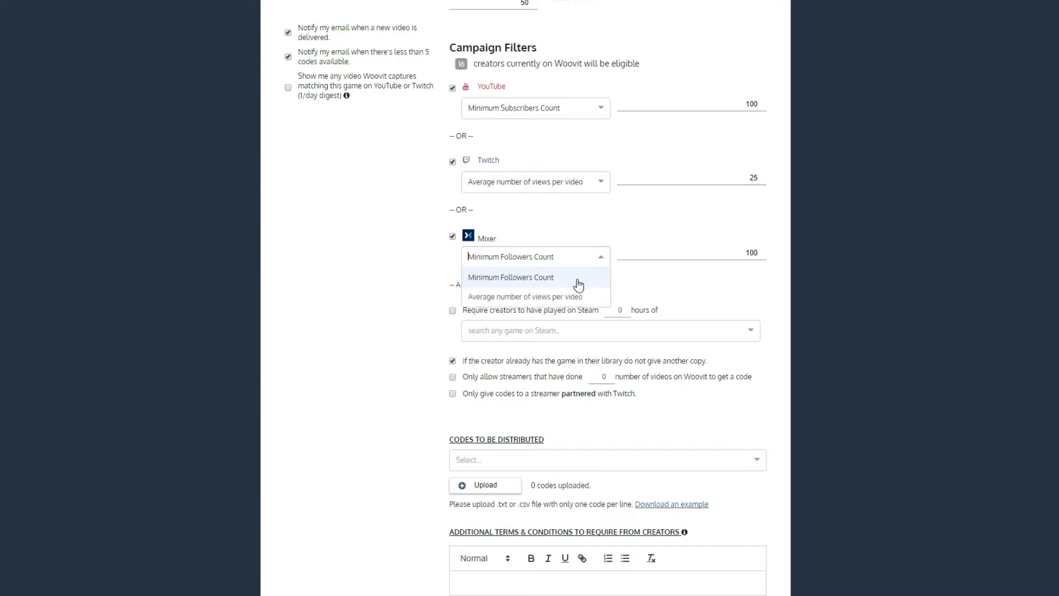
click(576, 298)
double_click(750, 253)
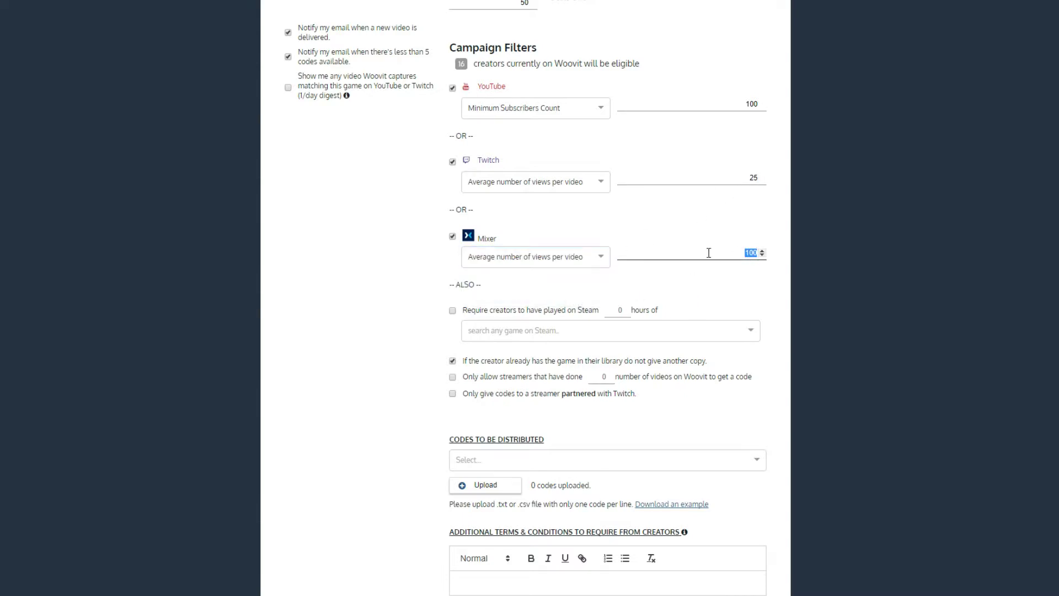
text(25)
click(386, 275)
scroll(387, 276, down, 1)
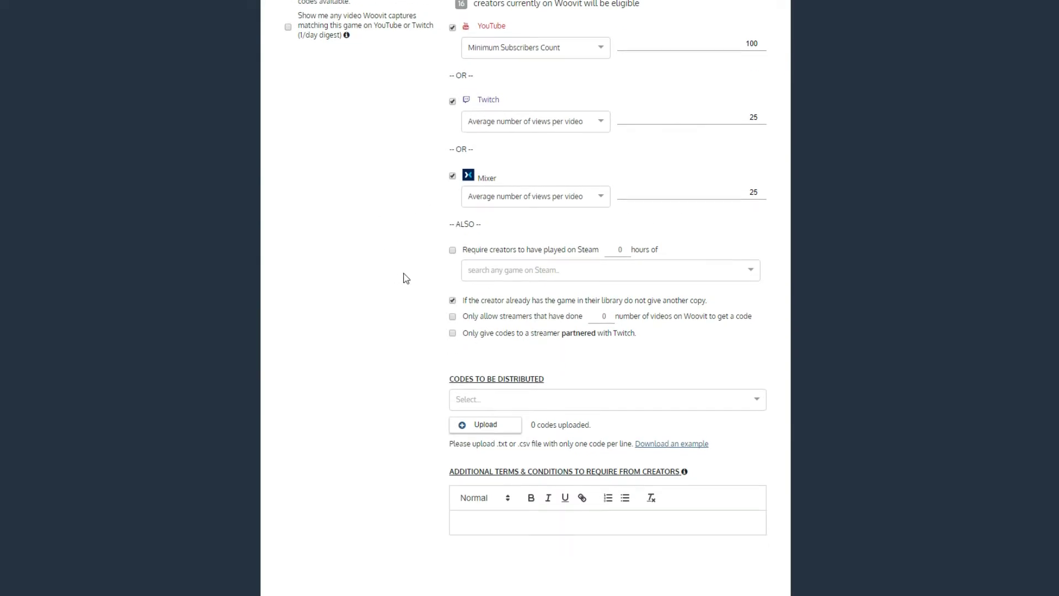
click(452, 249)
Step: Try requiring 10 hours of Stellaris playtime, then drop the Steam playtime requirement
click(600, 273)
text(st)
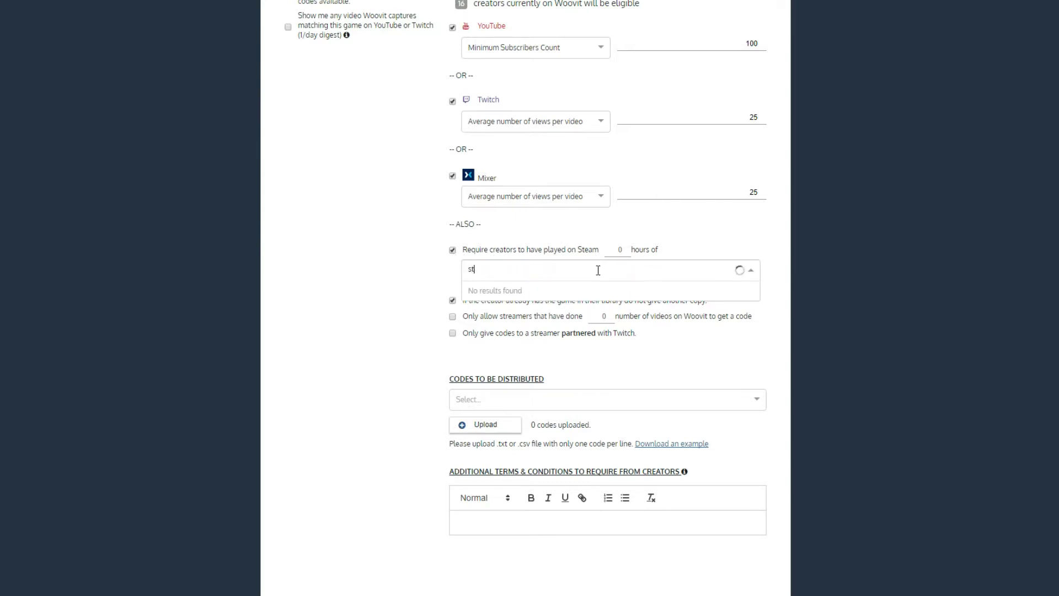
text(ellaris)
click(597, 287)
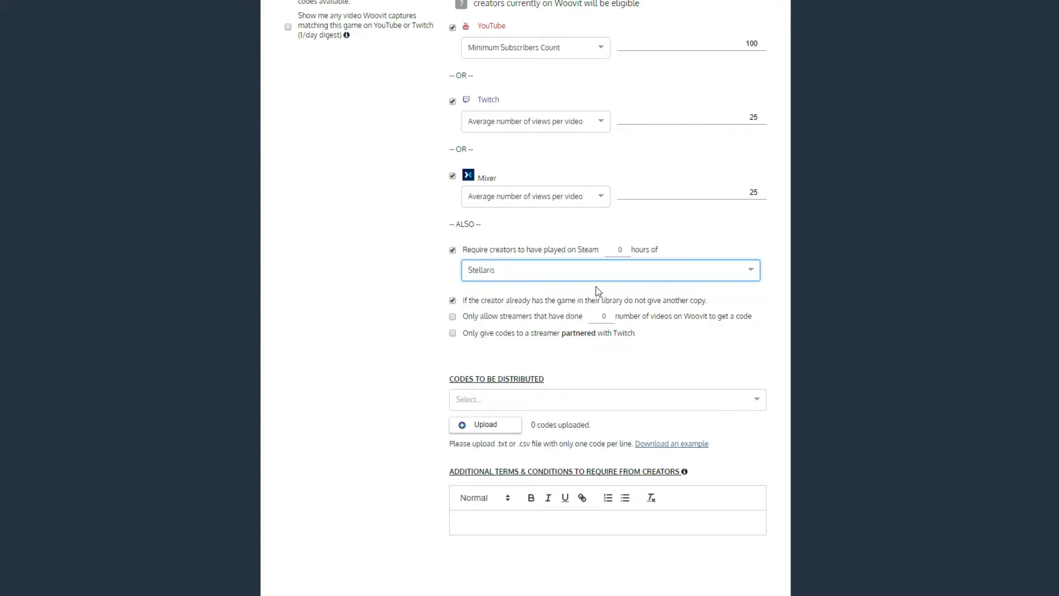
click(621, 250)
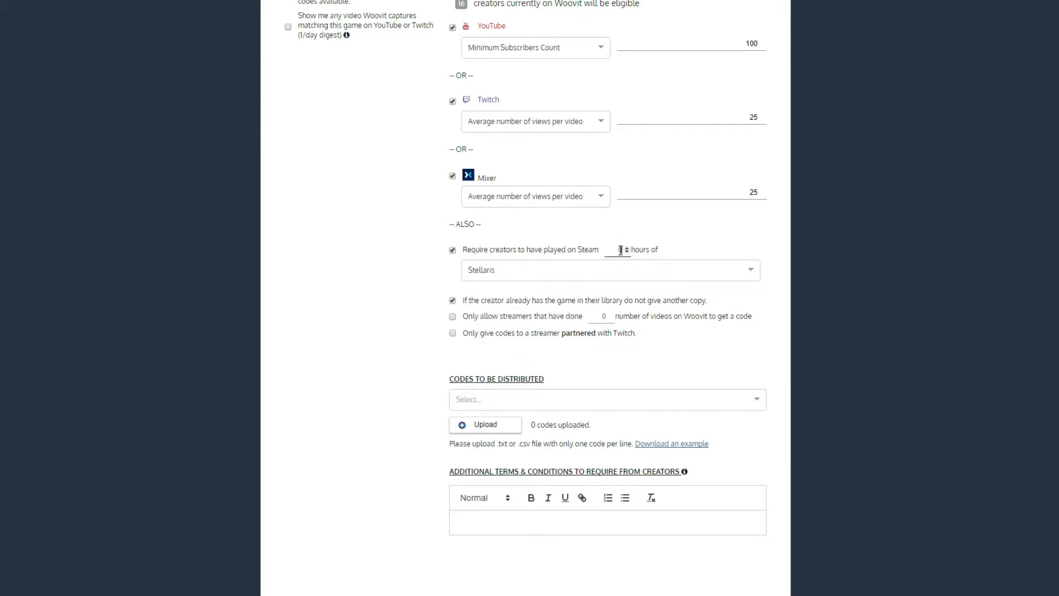
text(10)
click(451, 251)
Step: Keep the already-owns-game rule and require at least 1 prior Woovit video
click(452, 301)
click(452, 301)
scroll(439, 306, down, 2)
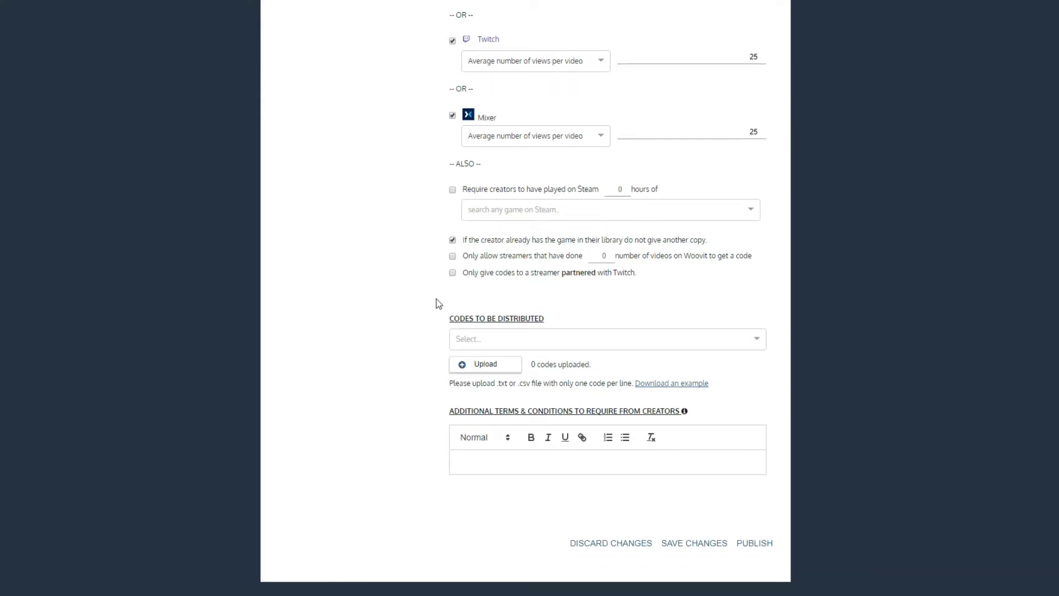
click(452, 257)
text(1)
scroll(369, 298, down, 2)
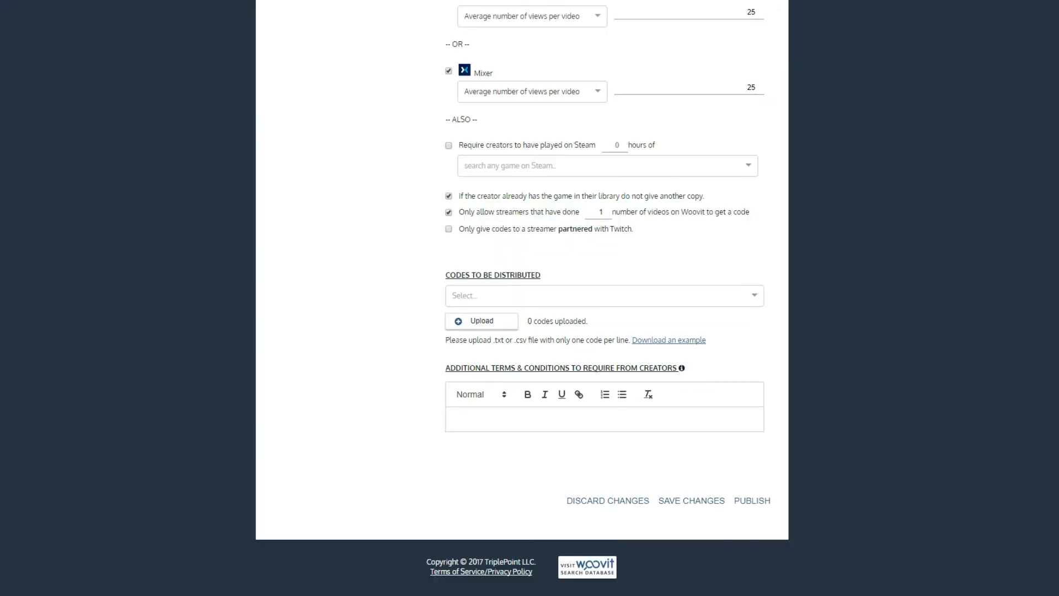
Step: Distribute Steam codes uploaded from fake_codes.txt and begin the additional terms text
click(513, 298)
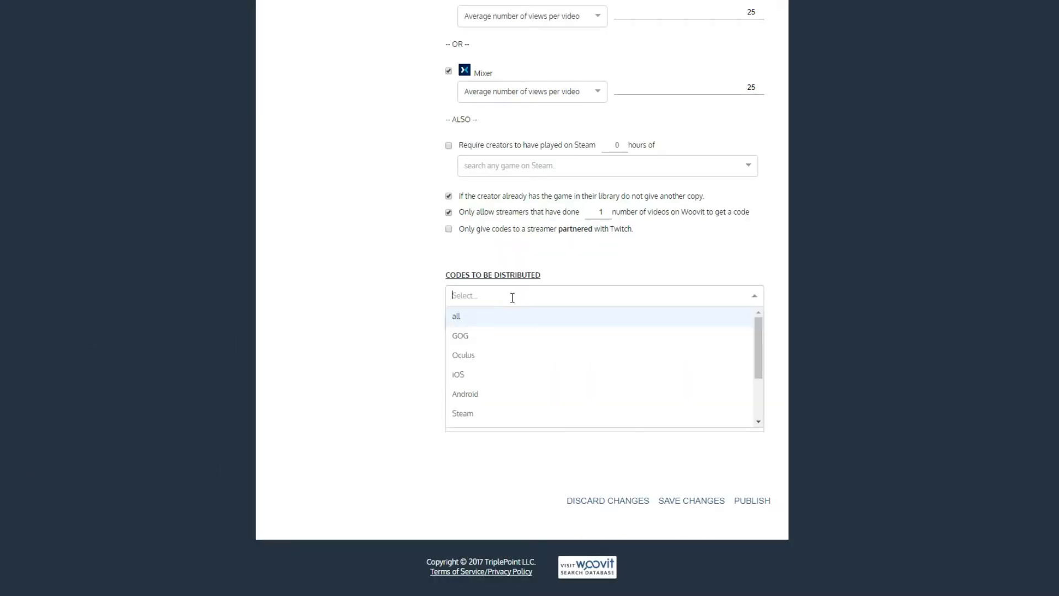
click(494, 413)
click(496, 324)
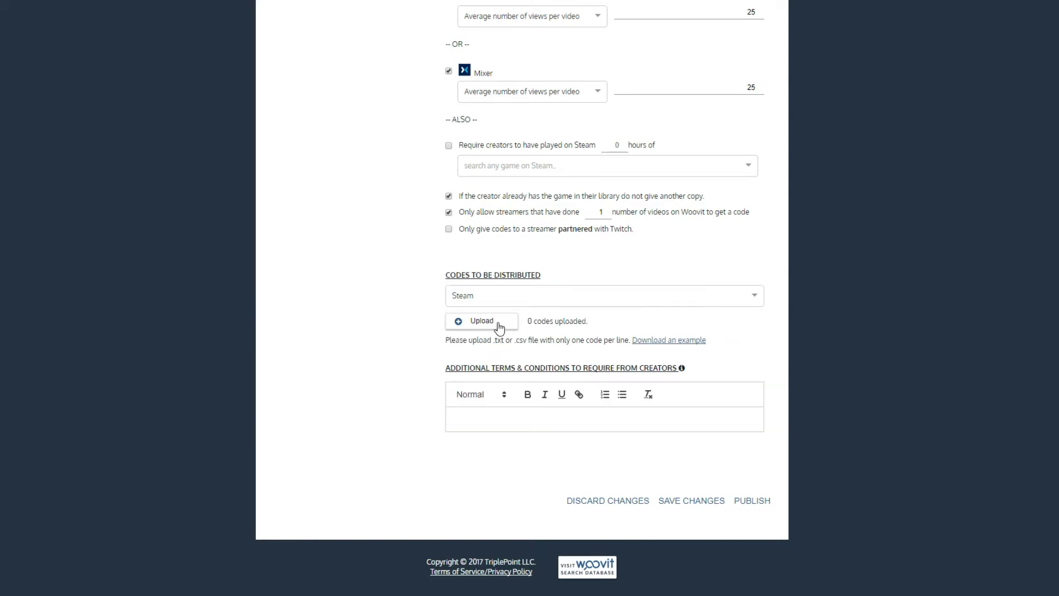
double_click(364, 91)
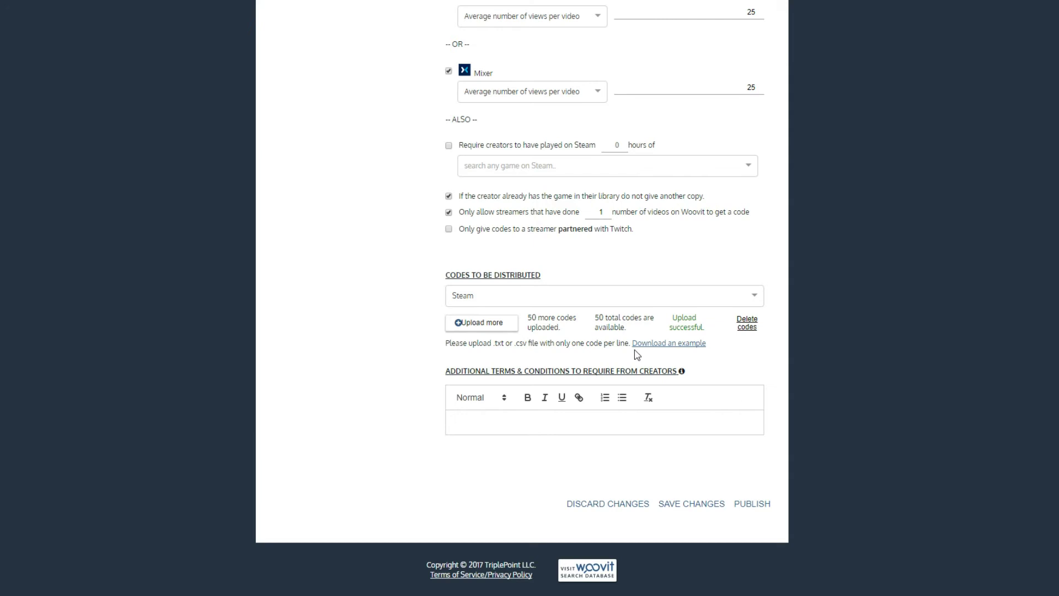
click(550, 421)
text(Greate )
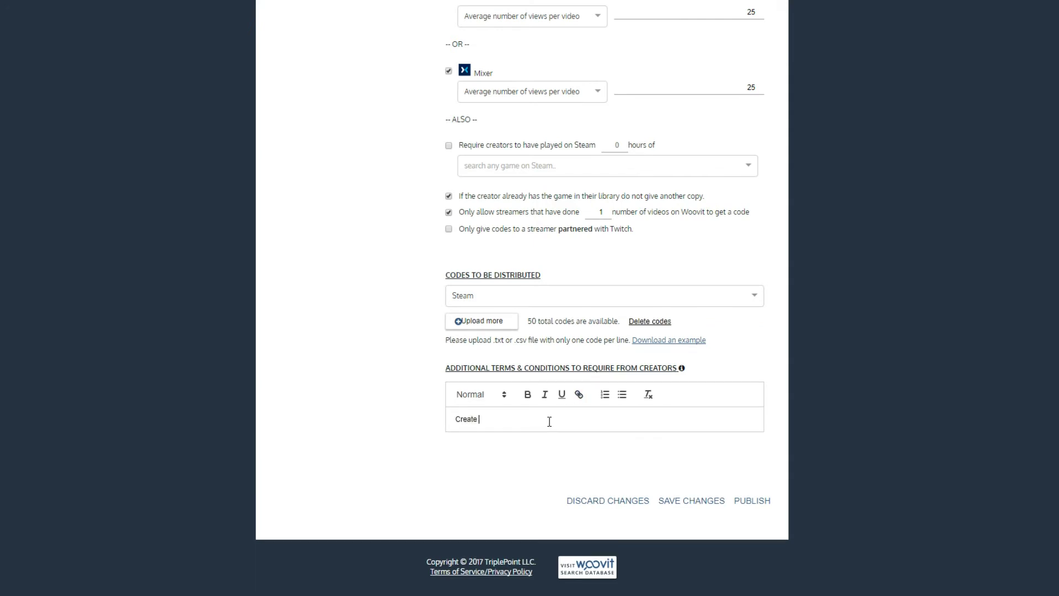
text(great content!)
Step: Publish the campaign with the terms 'Create great content!'
click(754, 503)
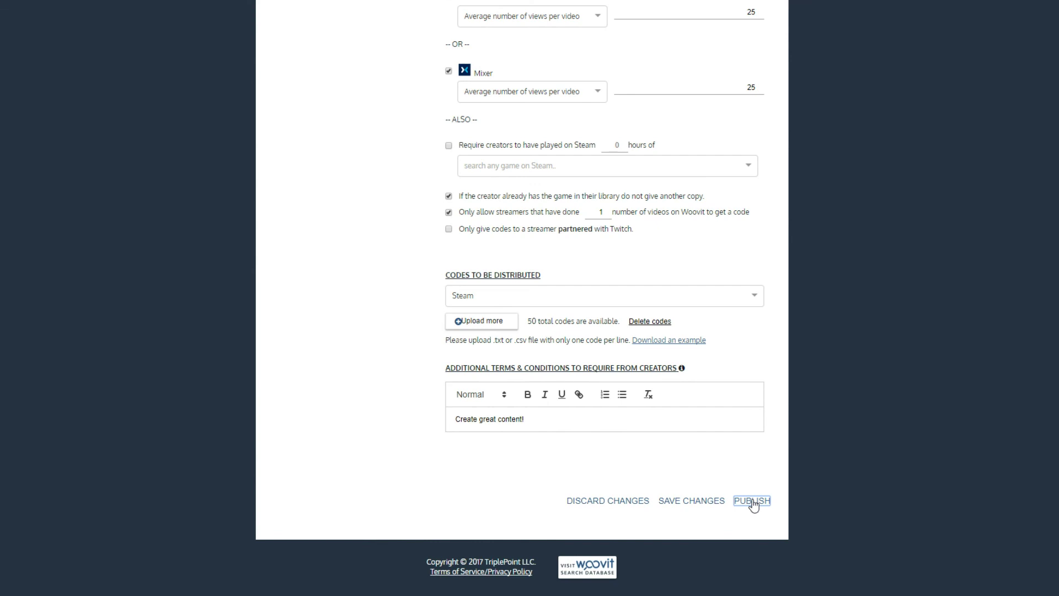